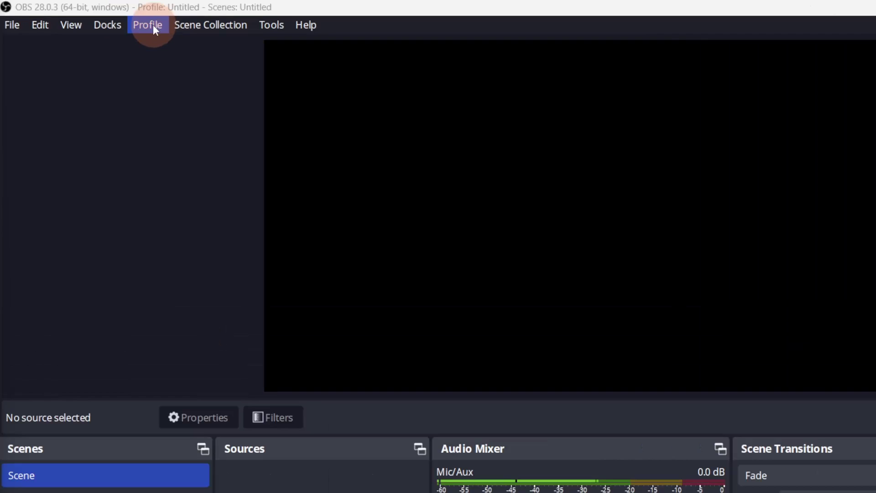
- Create a new profile named 'best recording settings' and verify it is checked in the Profile menu
click(117, 23)
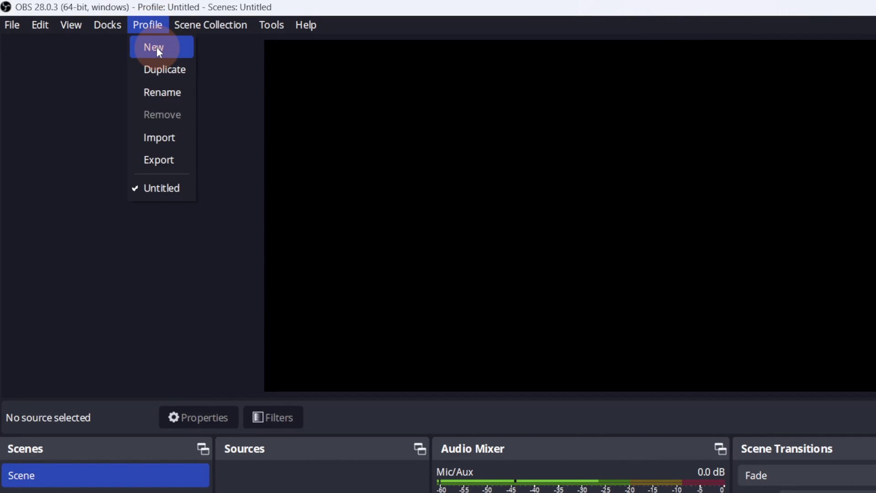
click(156, 47)
text(best)
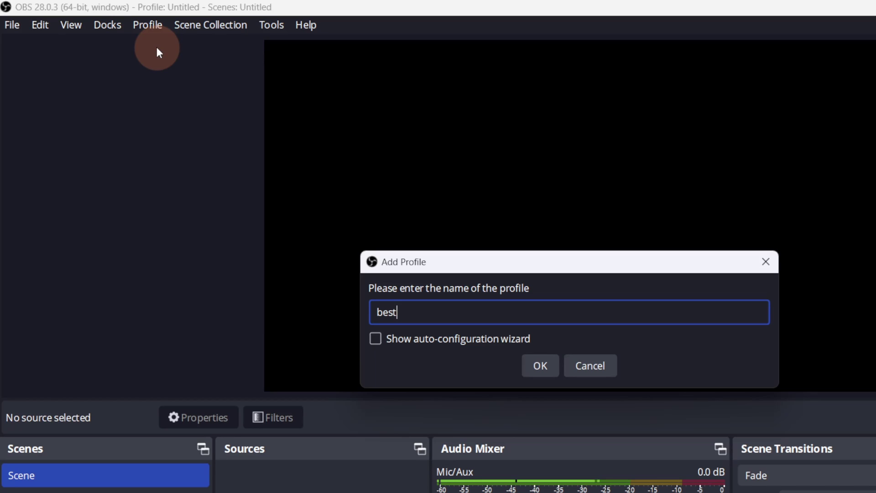
text( recording settings)
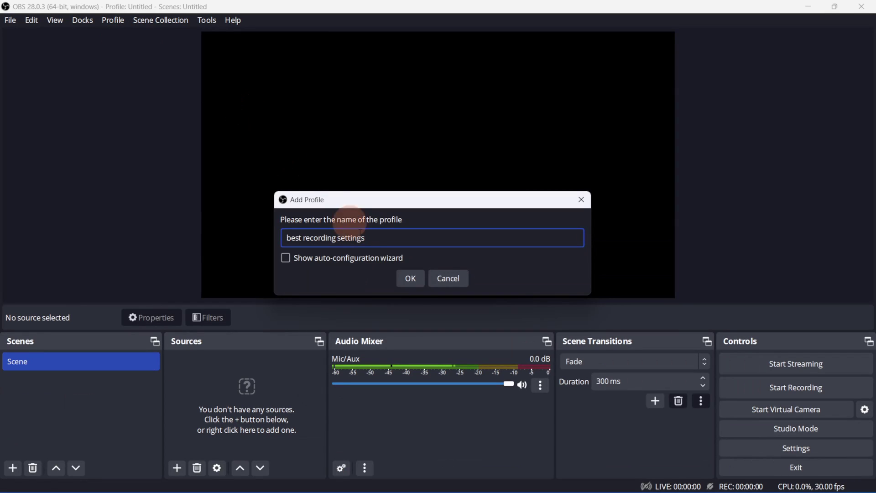
click(541, 366)
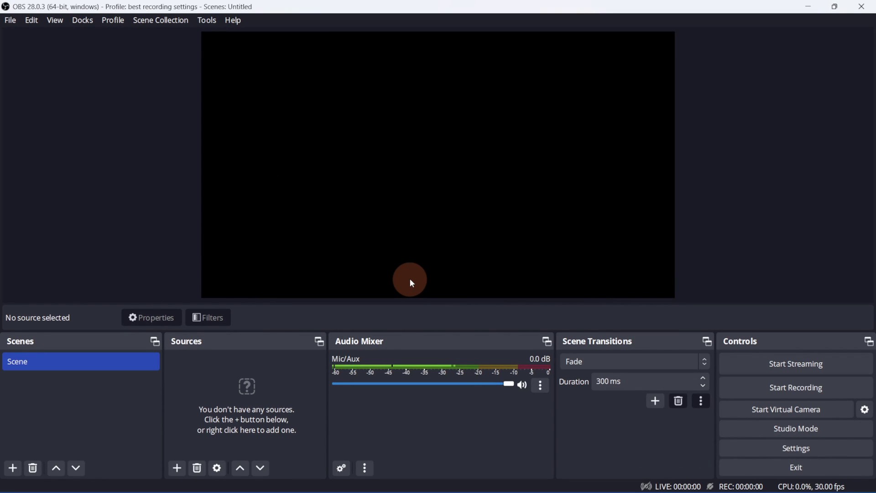
click(113, 20)
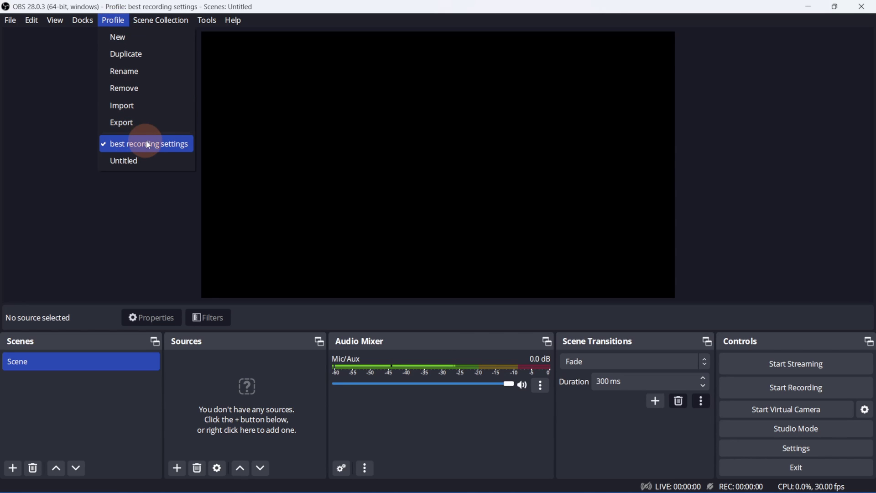
- Close the profile list and enable 'Automatically remux to mp4' on the Advanced settings page
click(429, 194)
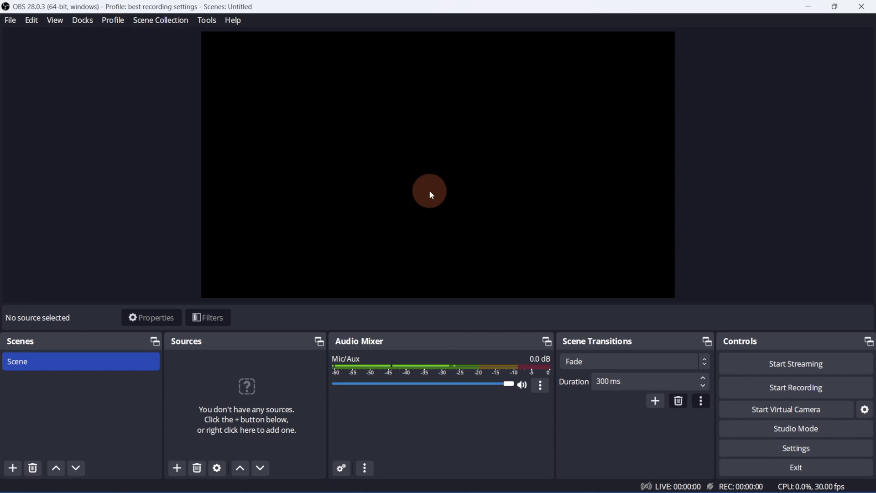
click(810, 448)
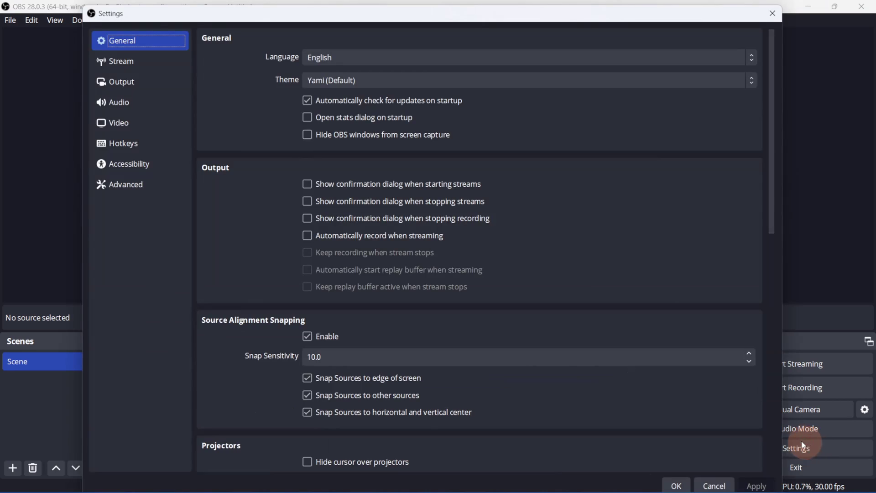
click(121, 185)
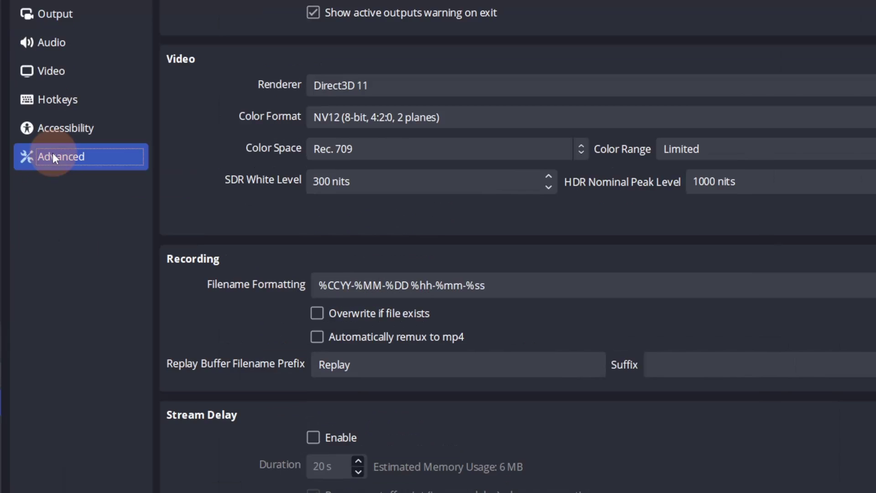
click(318, 338)
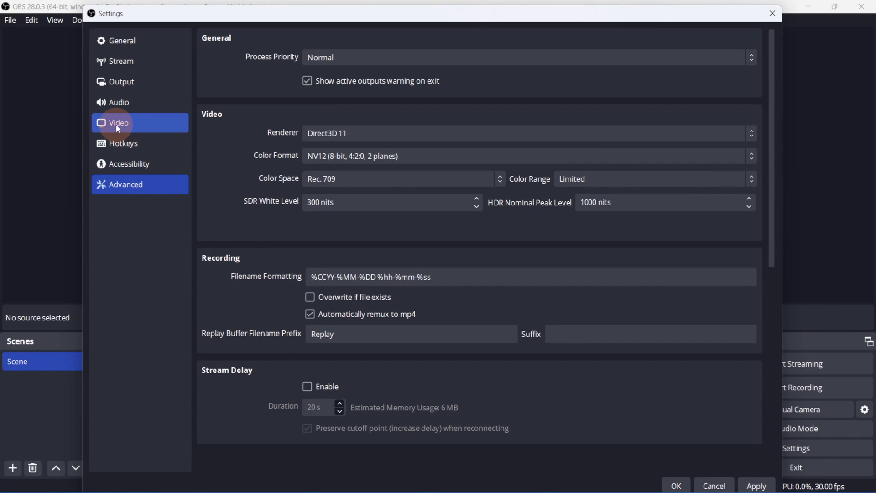
- Keep the 1920x1080 base resolution, set the output resolution to 1280x720, and keep the Bicubic downscale filter
click(117, 128)
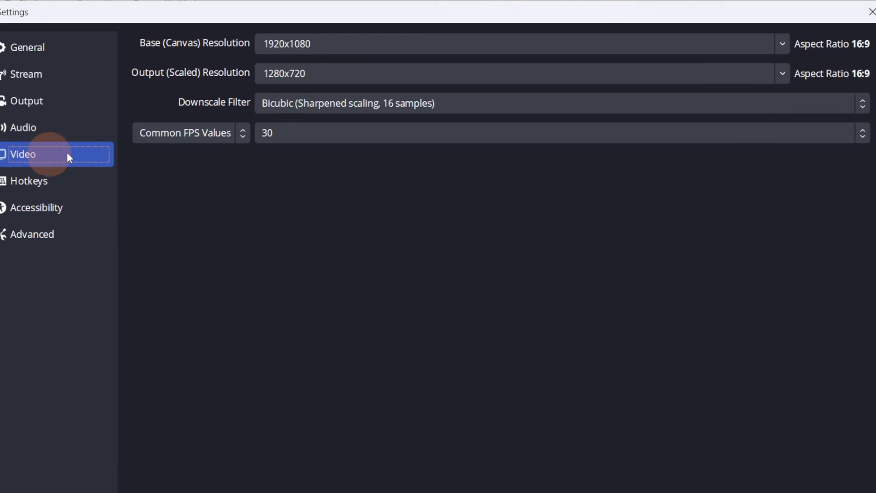
click(704, 37)
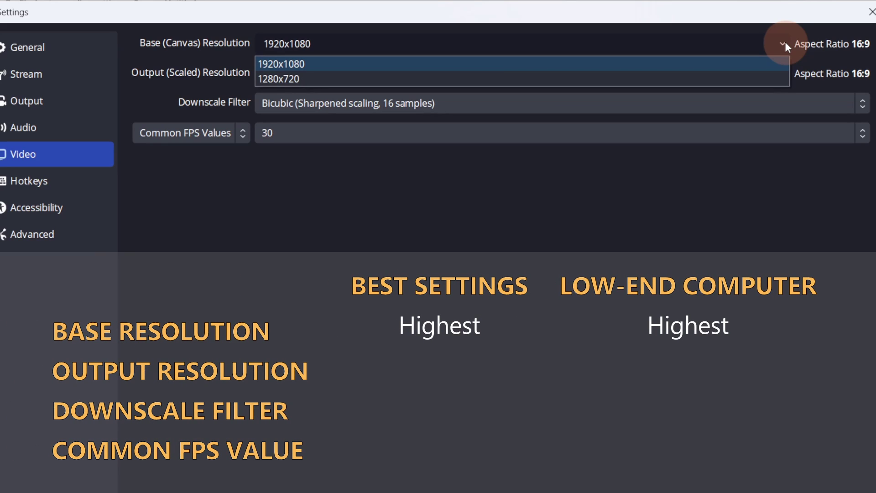
click(785, 42)
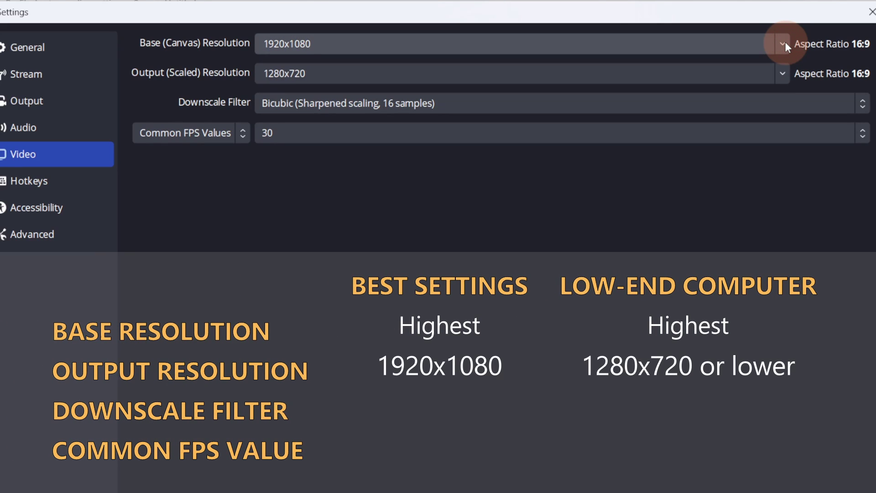
click(786, 77)
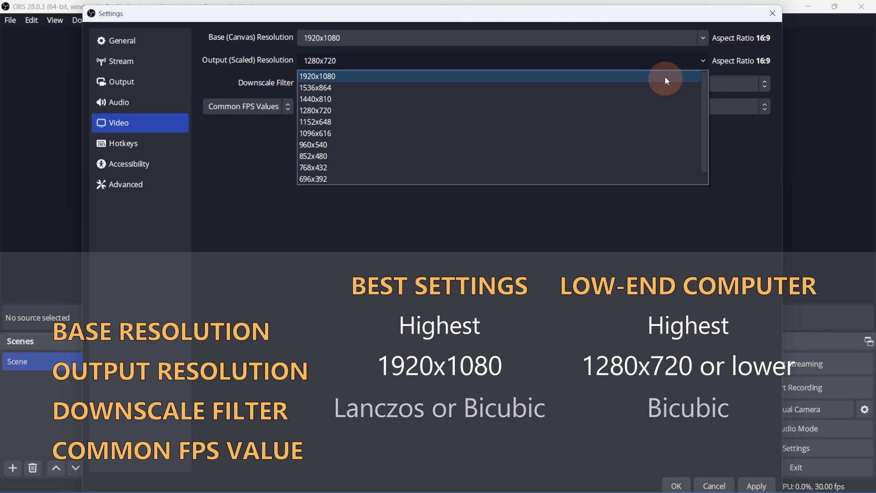
click(665, 76)
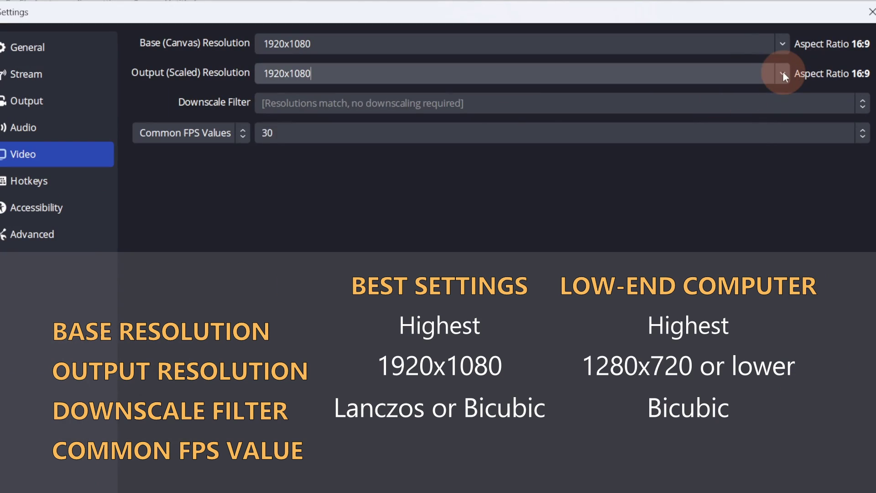
click(702, 61)
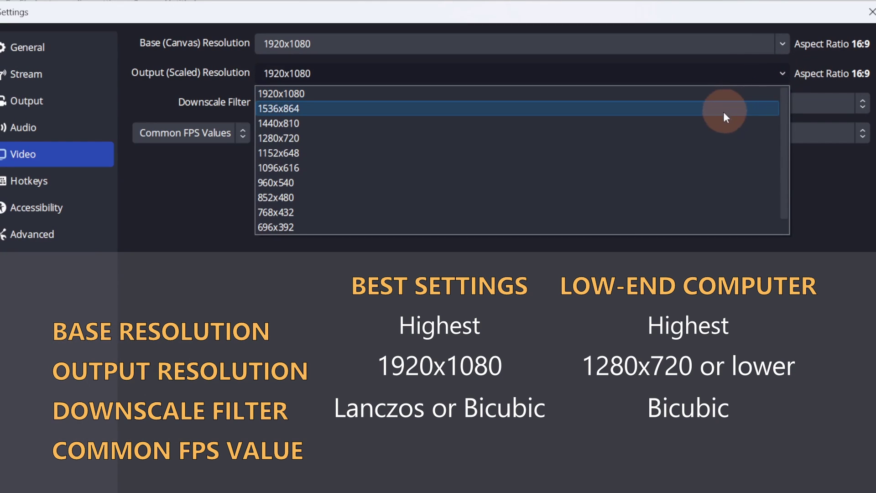
click(709, 136)
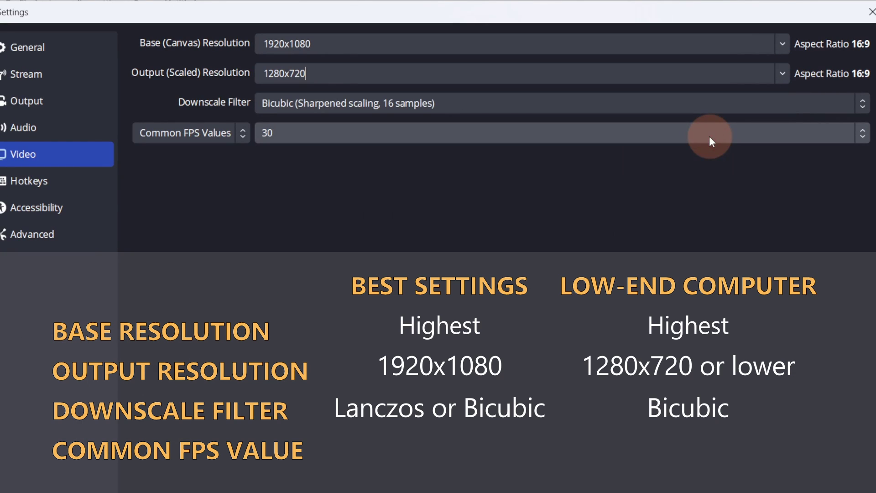
click(724, 109)
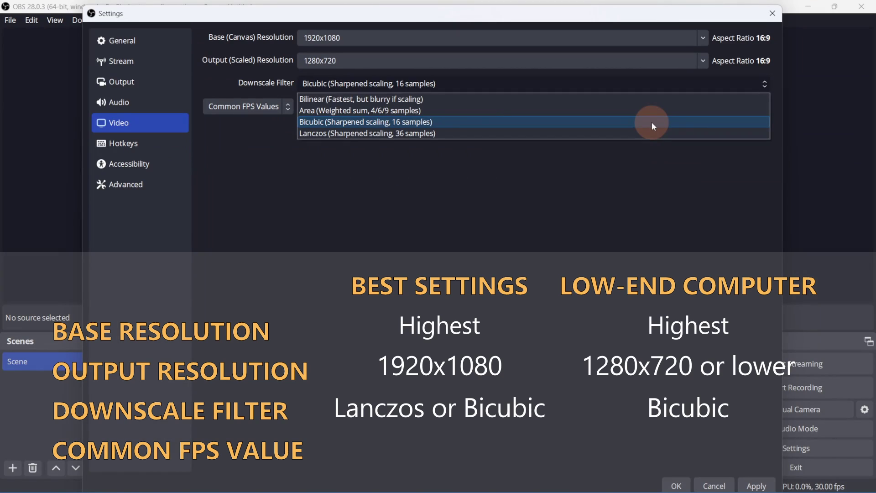
click(651, 122)
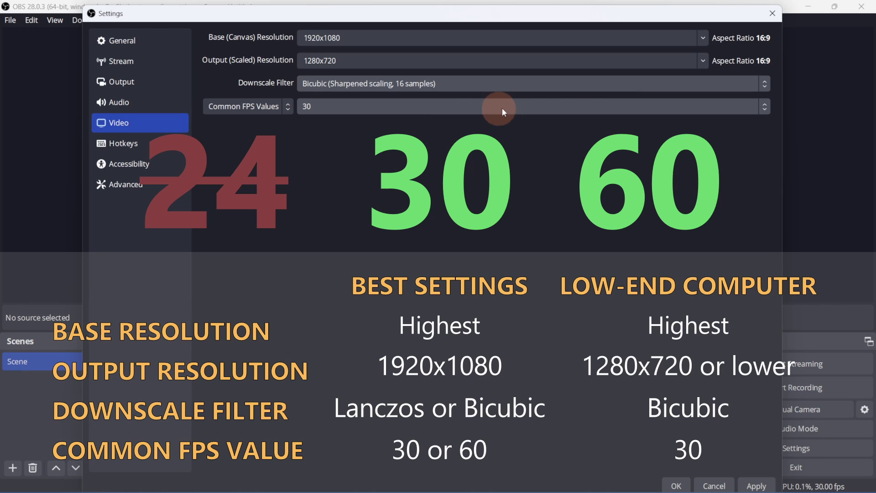
- Scroll back up the Video settings page with the frame rate at 60 FPS
scroll(502, 108, up, 4)
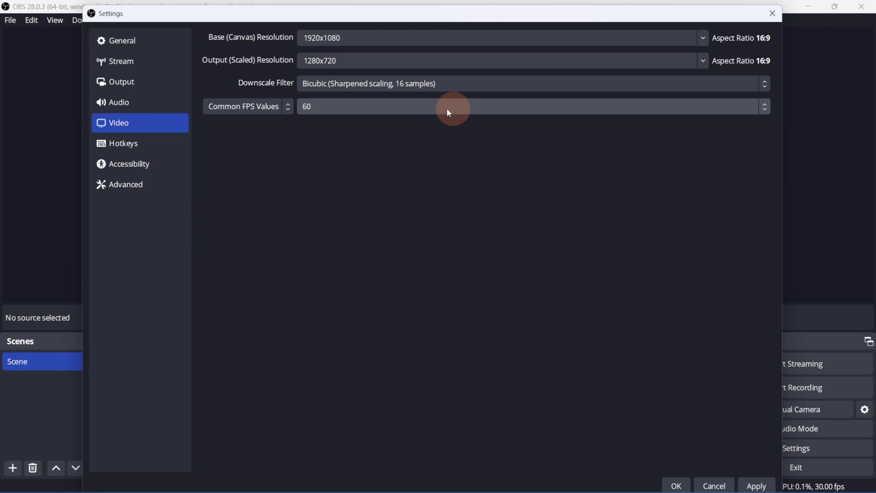
- On the Audio page, leave Desktop Audio disabled and bring up the Mic/Auxiliary device choices
click(120, 105)
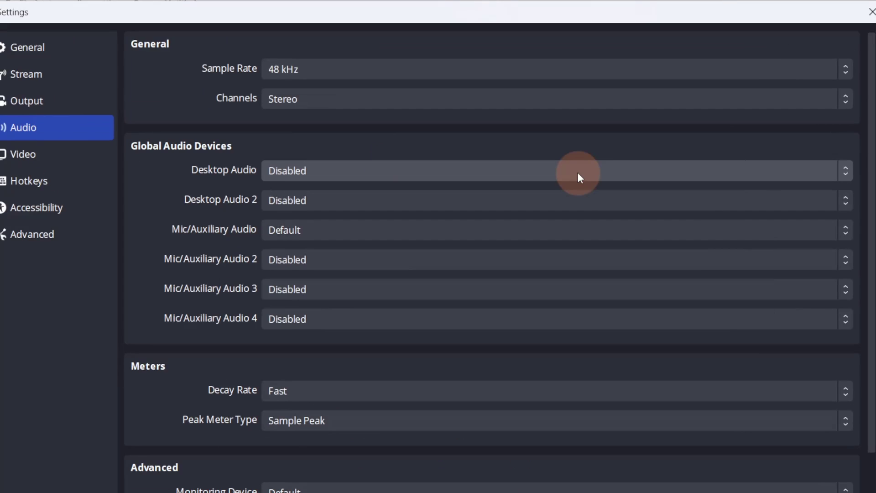
click(578, 175)
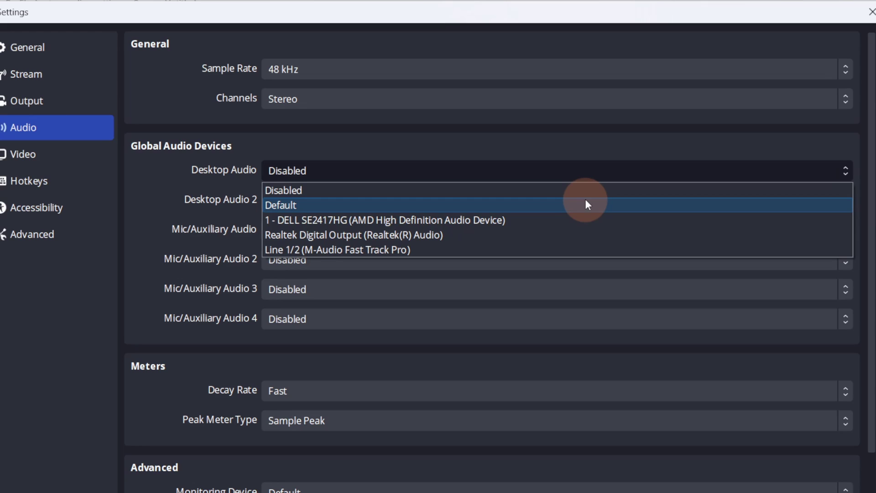
click(583, 168)
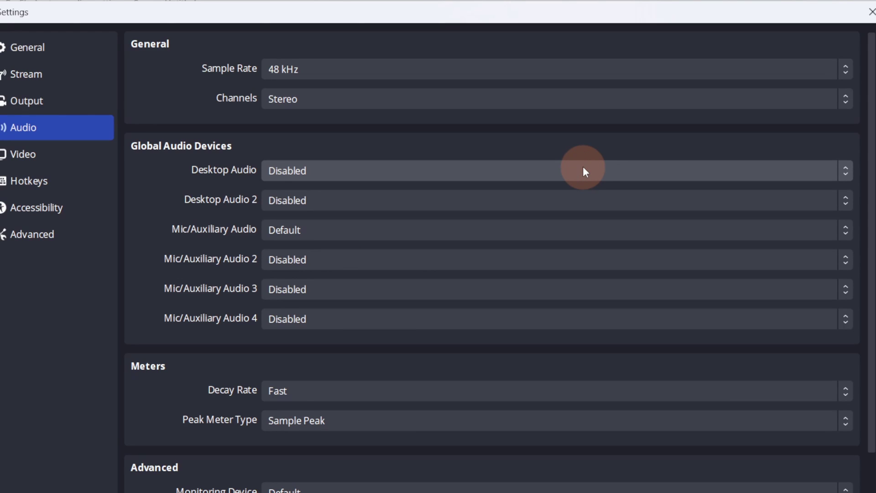
click(588, 230)
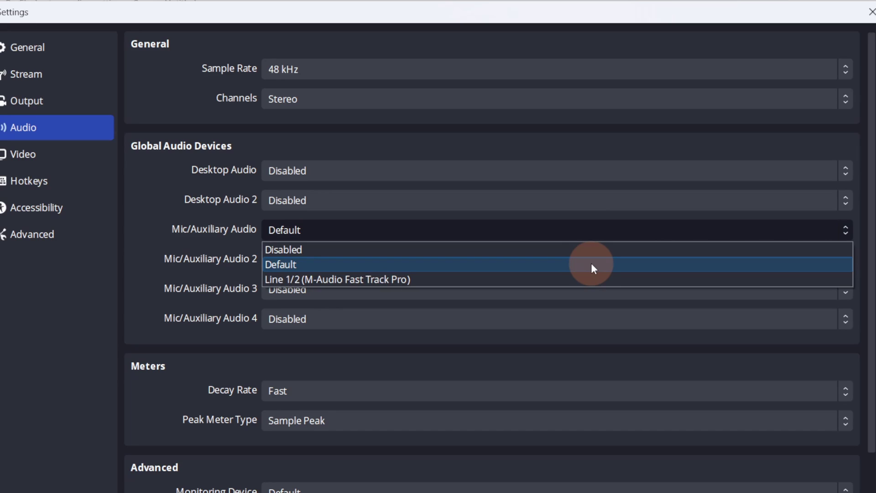
- Set the microphone to Default and switch the Output Mode to Advanced
click(591, 265)
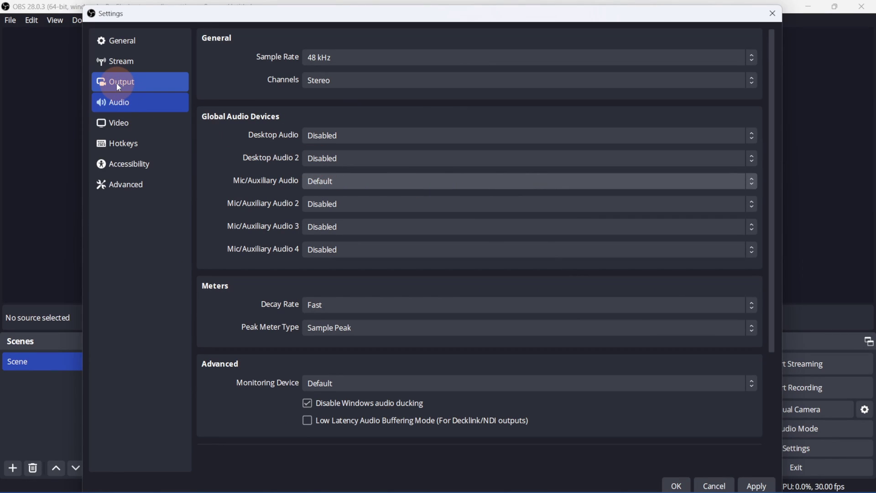
click(117, 83)
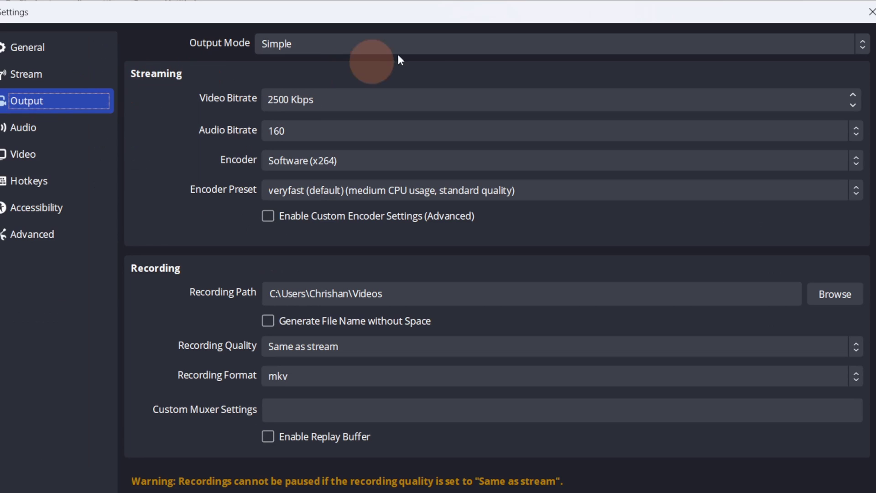
click(432, 41)
click(445, 81)
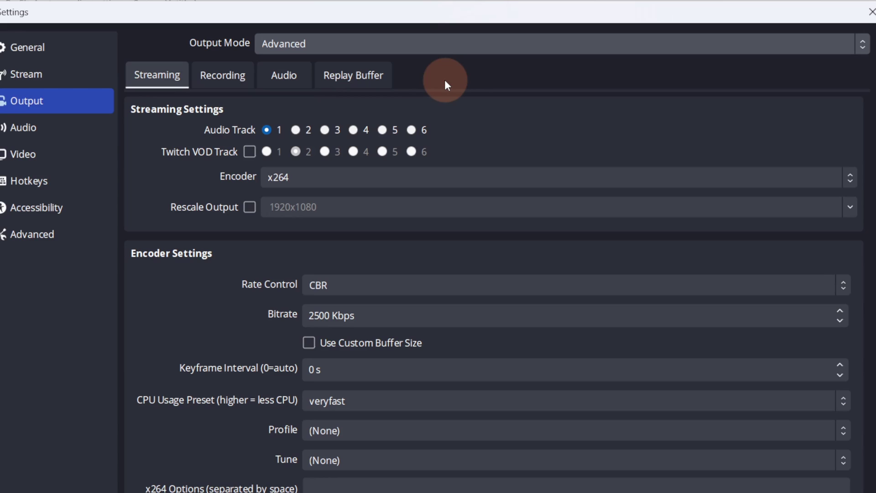
- On the Recording tab, set the recording path and change the Recording Format to mp4
click(223, 76)
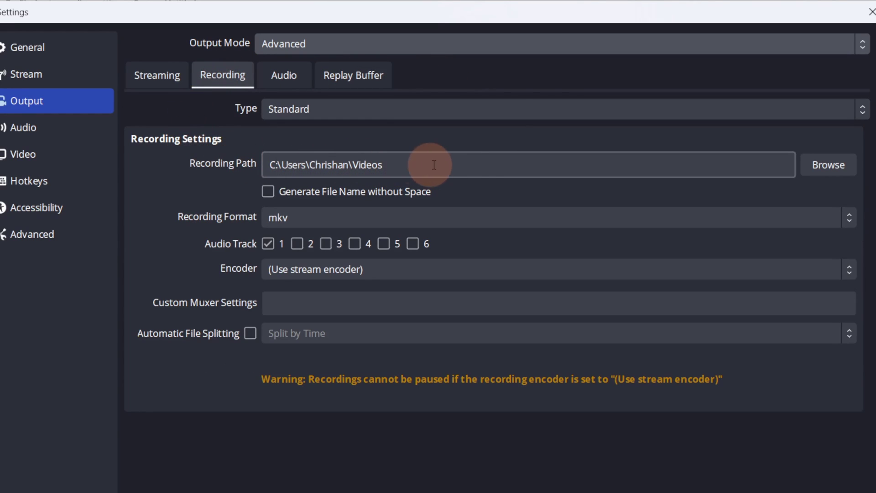
click(828, 164)
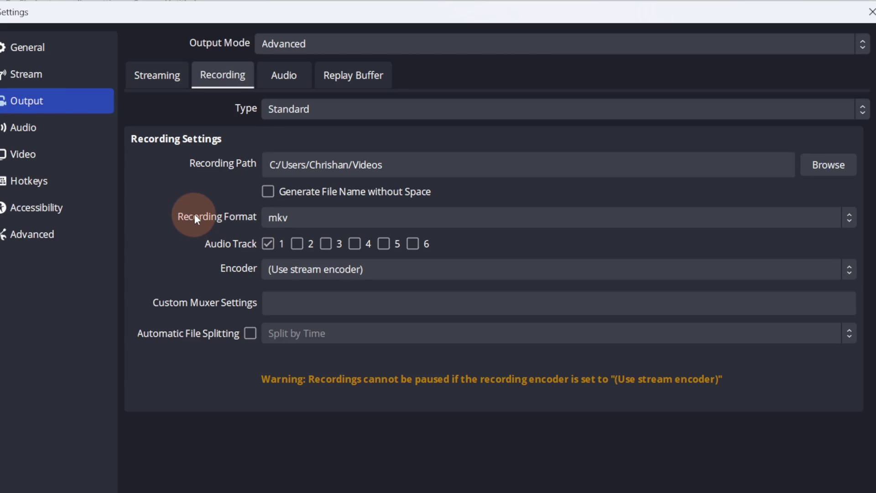
click(564, 218)
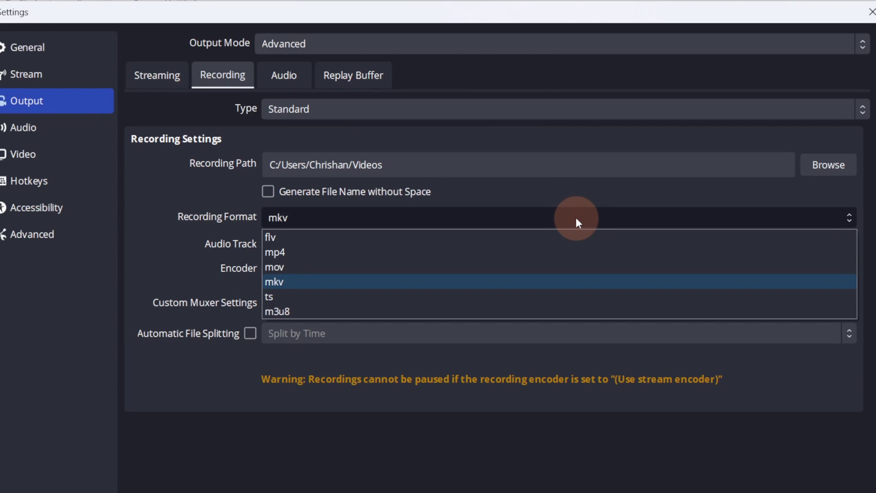
click(587, 253)
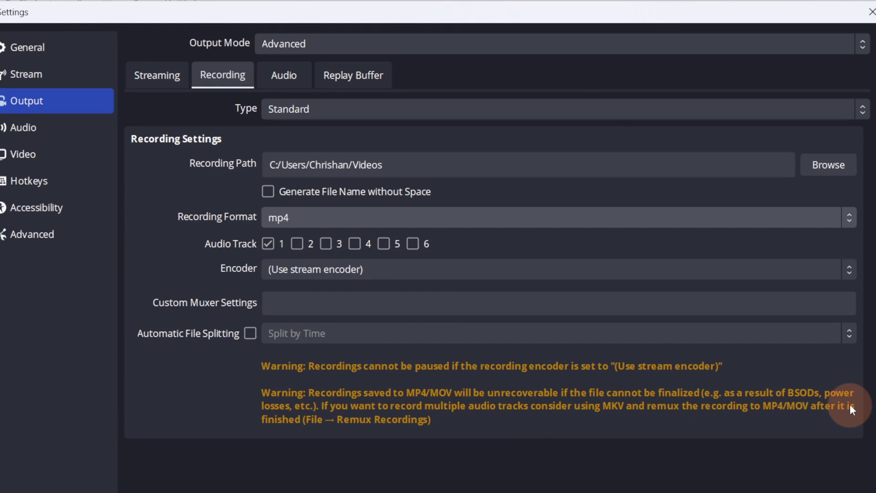
click(533, 218)
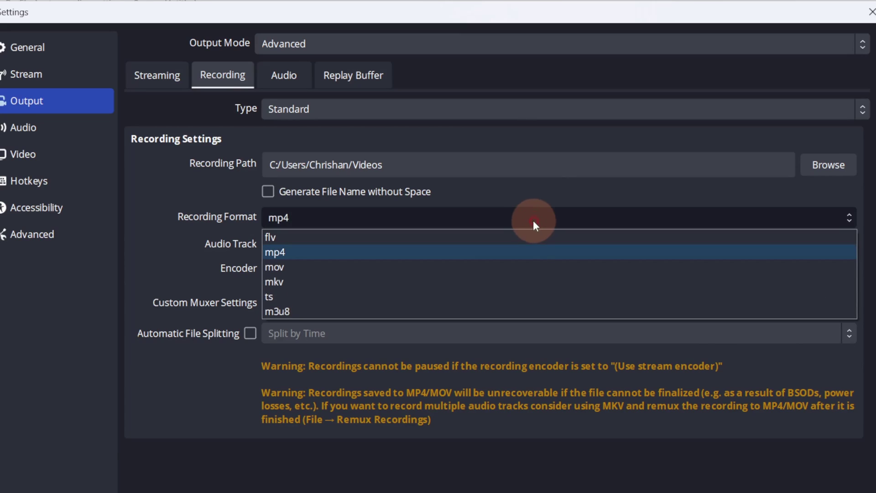
- Put the Recording Format back to mkv and re-enable 'Automatically remux to mp4'
click(528, 282)
click(32, 234)
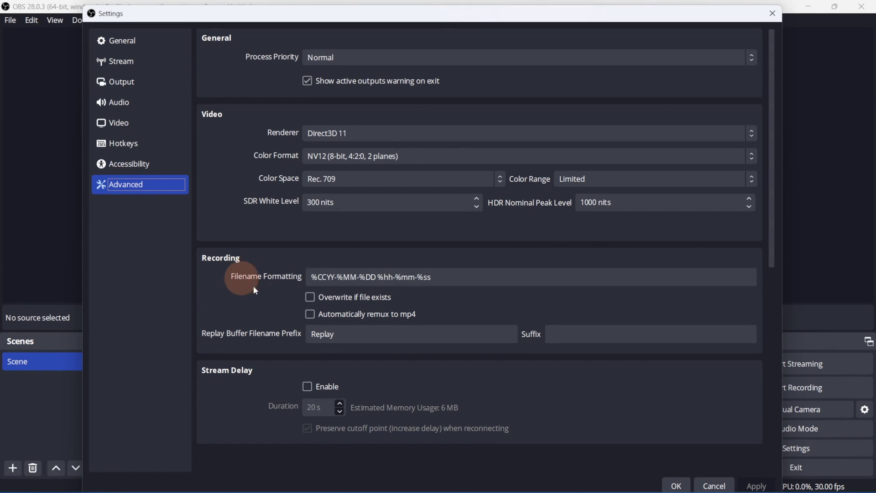
click(306, 319)
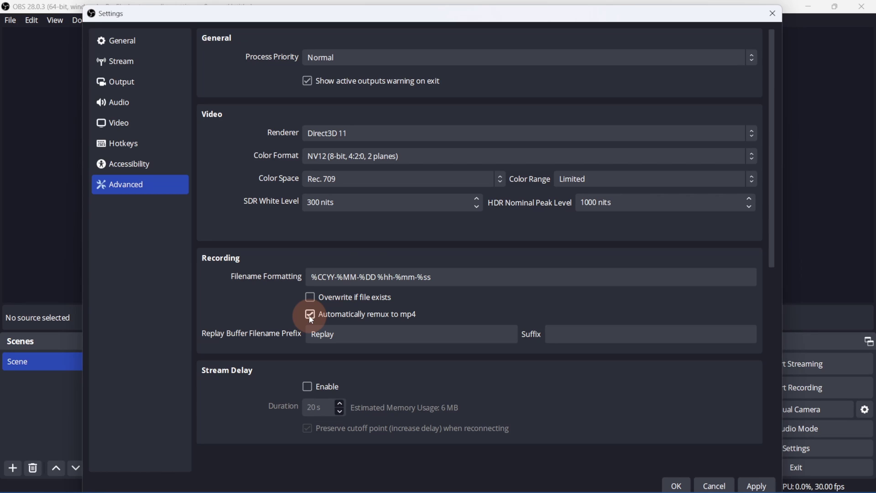
click(505, 211)
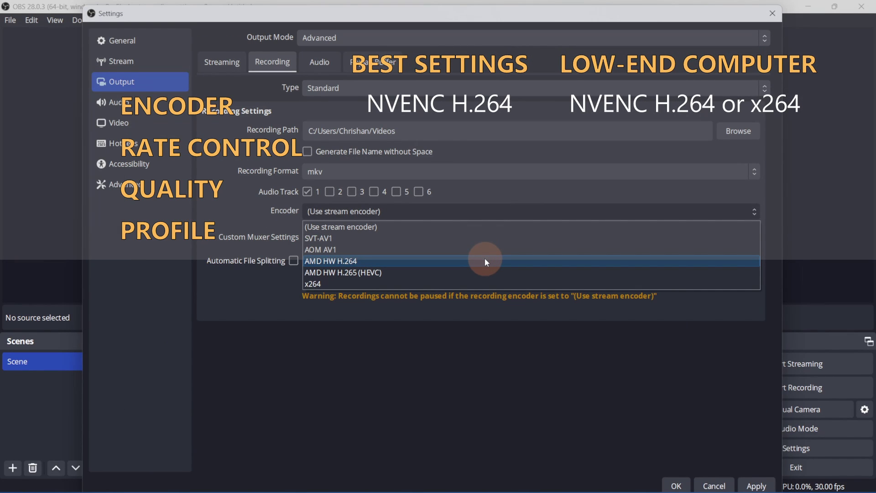
- Try the AMD HW H.264 recording encoder with CQP rate control
click(485, 260)
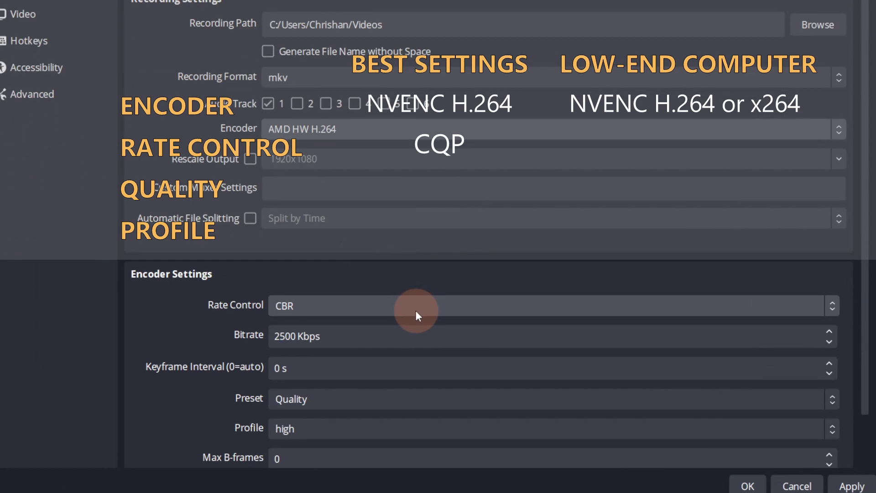
click(421, 350)
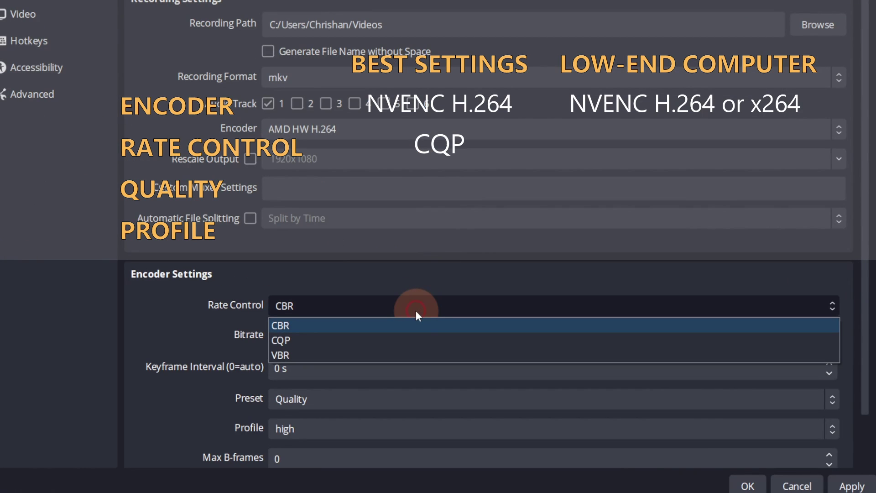
click(423, 340)
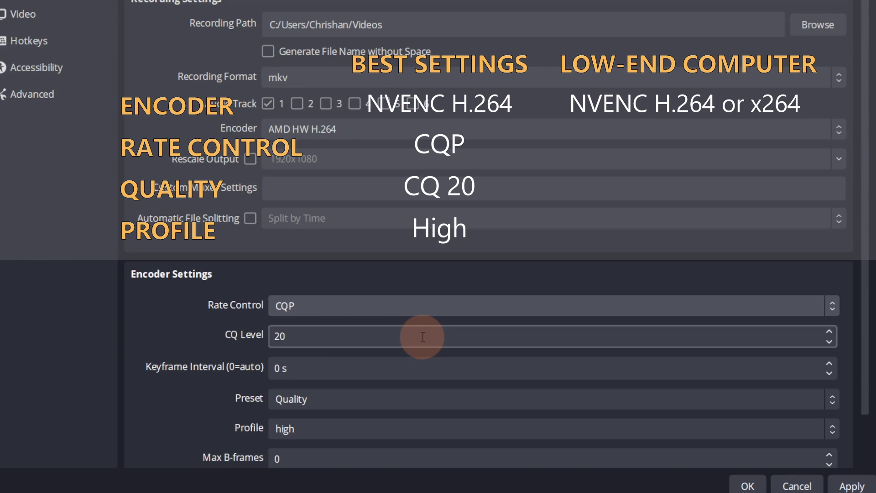
- Switch the recording encoder to x264 with CRF rate control at 23 and the high profile
click(435, 129)
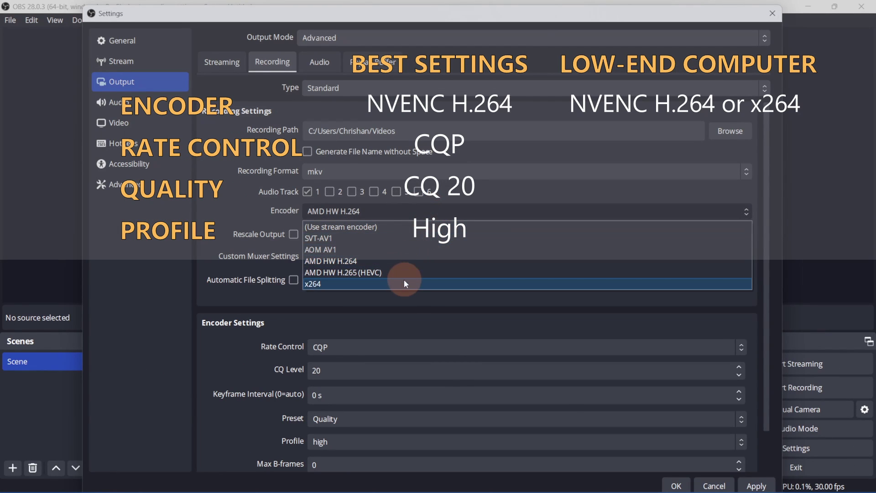
click(404, 281)
click(427, 345)
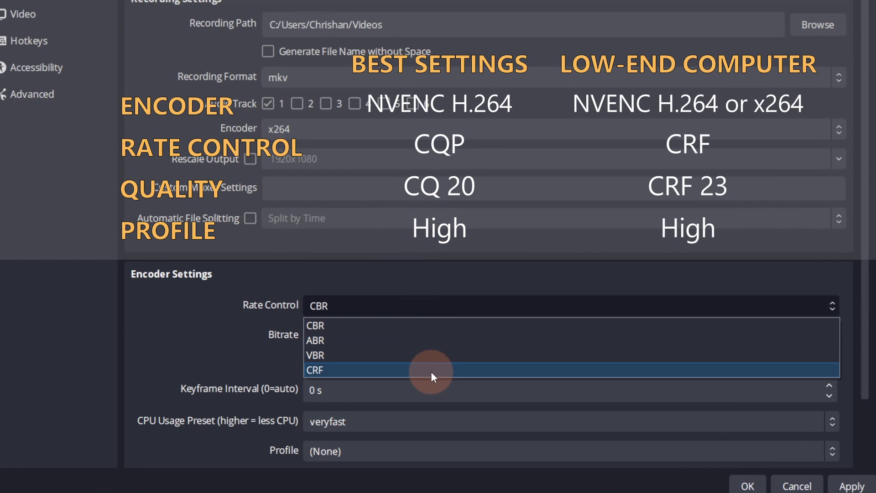
click(434, 371)
click(531, 451)
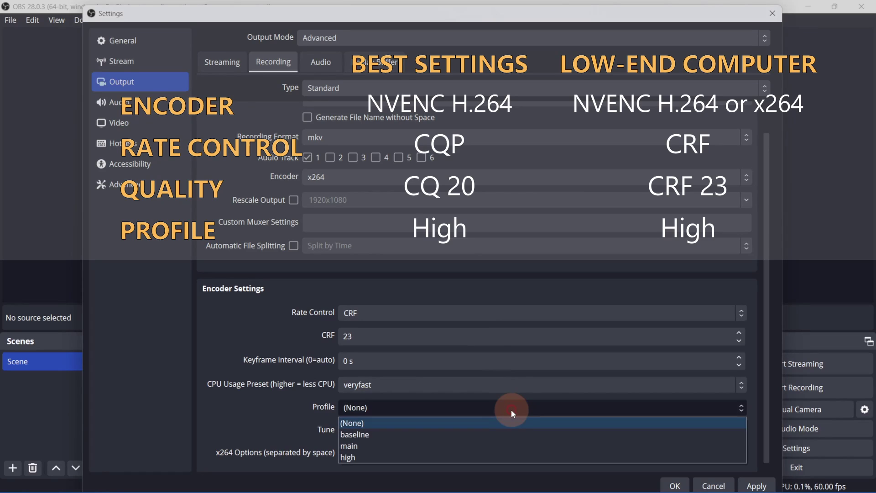
click(513, 454)
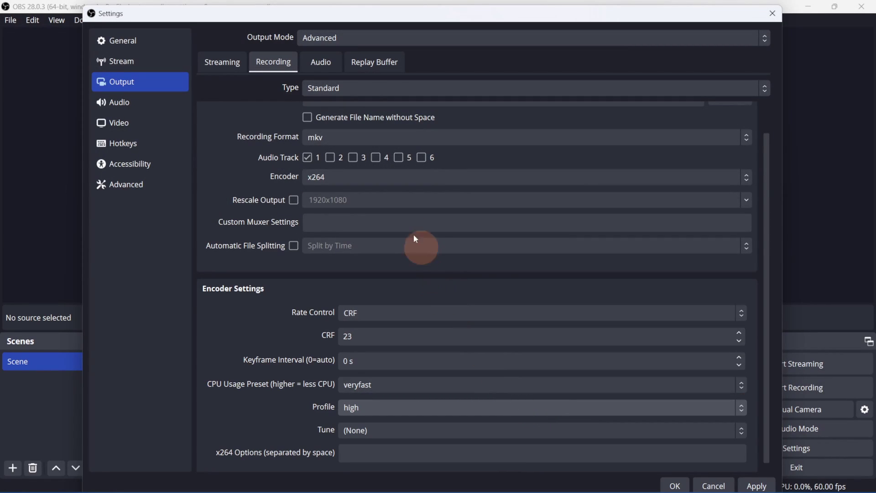
click(321, 62)
- Set the Track 1 audio bitrate to 256 and return to the Recording settings
click(462, 107)
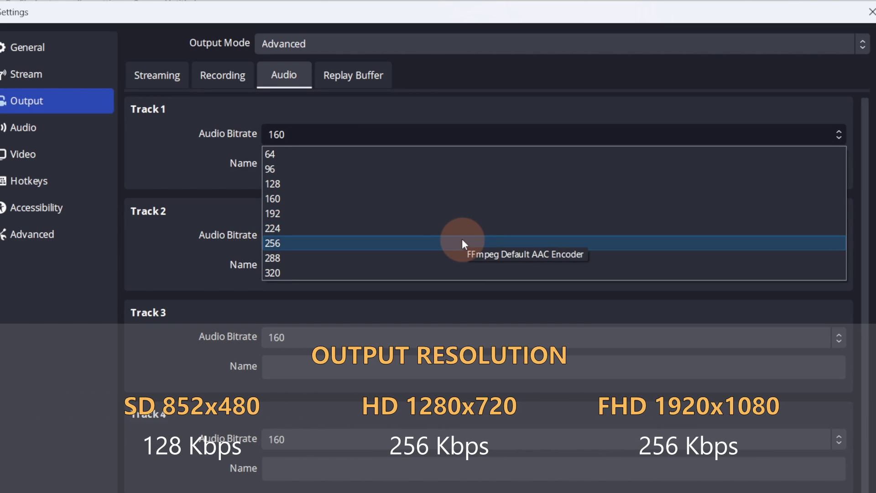
click(462, 241)
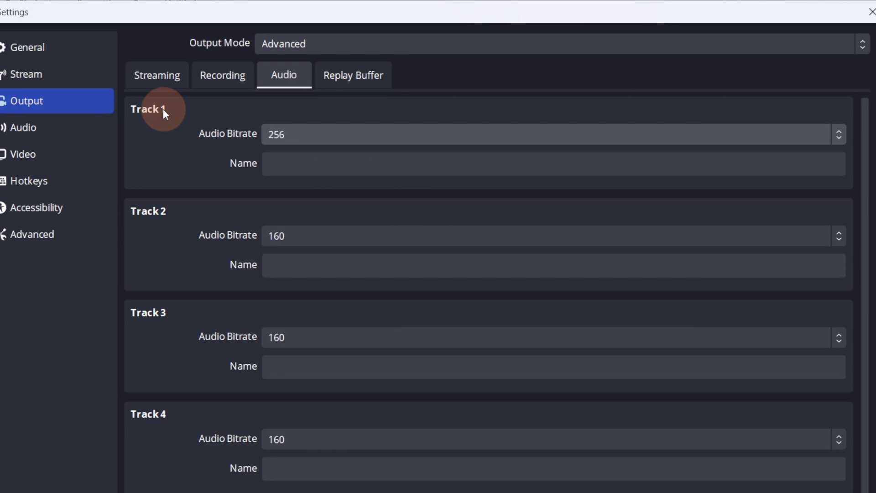
click(222, 76)
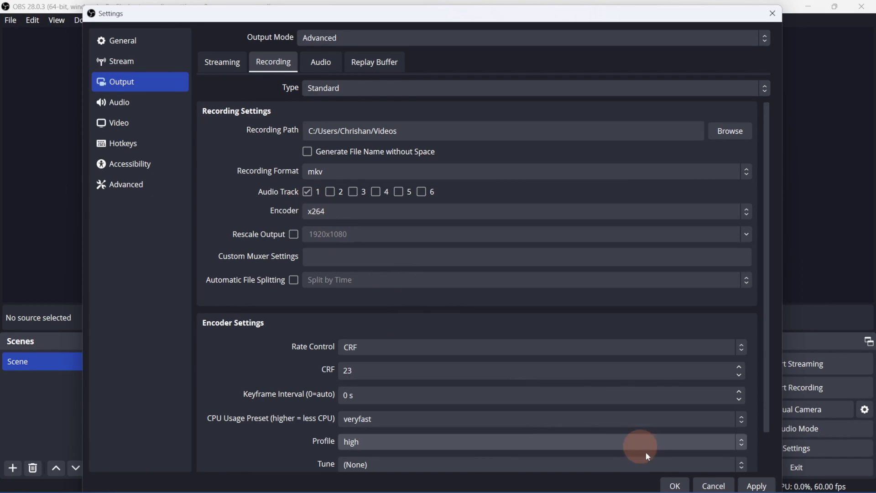
- Apply and save the settings, then confirm 'best recording settings' is the active profile
click(769, 486)
click(675, 485)
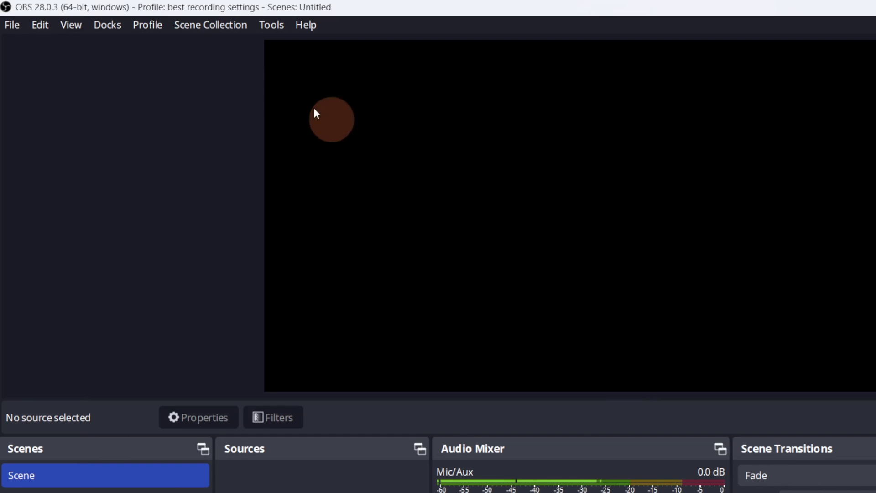
click(146, 25)
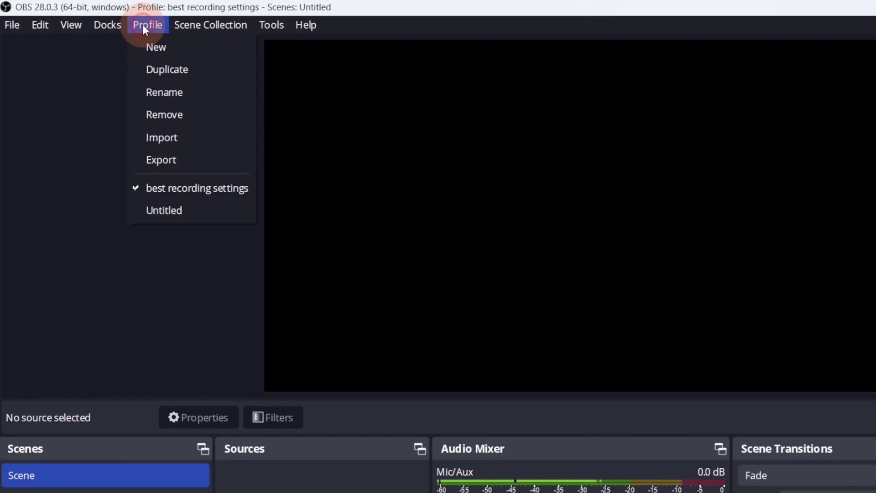